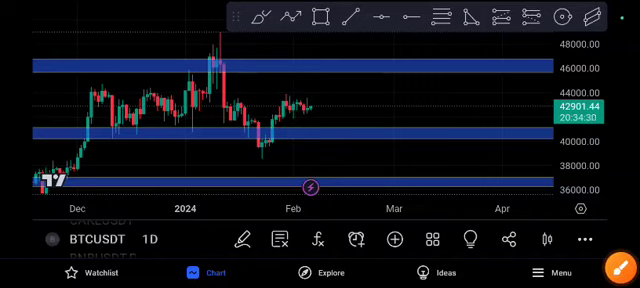
Draw a parallel channel from Dec 04 '23 to Feb 06 '24 and set its width
left_click(593, 16)
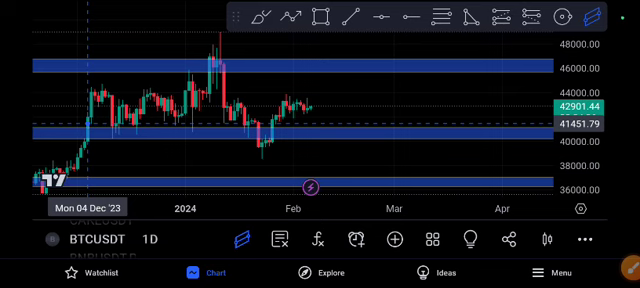
left_click_drag(87, 122, 311, 110)
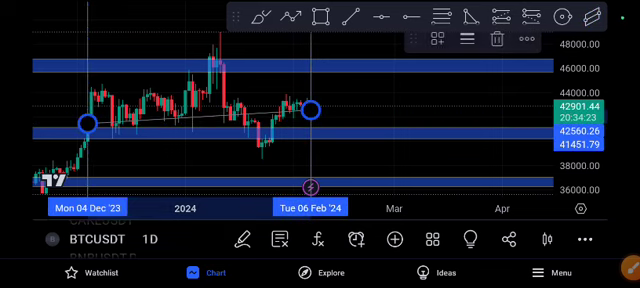
left_click(200, 145)
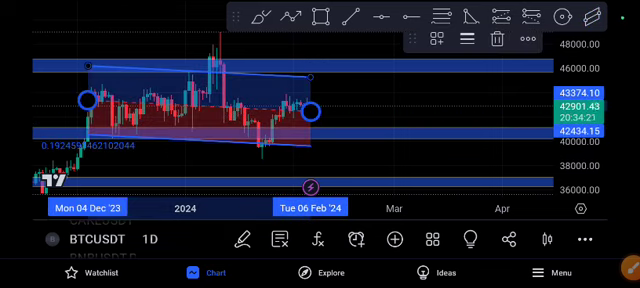
key("Escape")
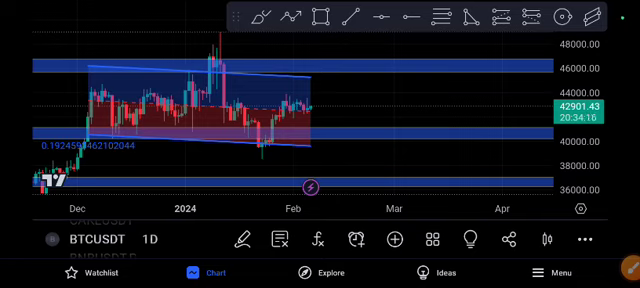
left_click_drag(185, 55, 235, 60)
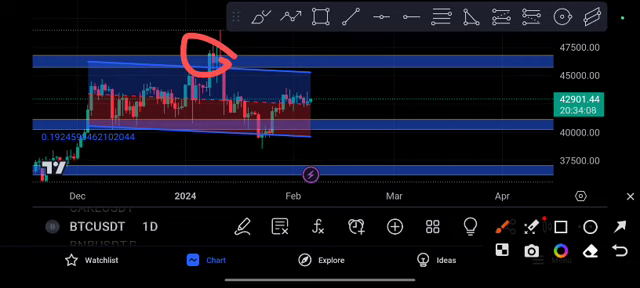
mouse_move(360, 98)
left_mouse_down()
mouse_move(390, 118)
mouse_move(330, 68)
left_mouse_up()
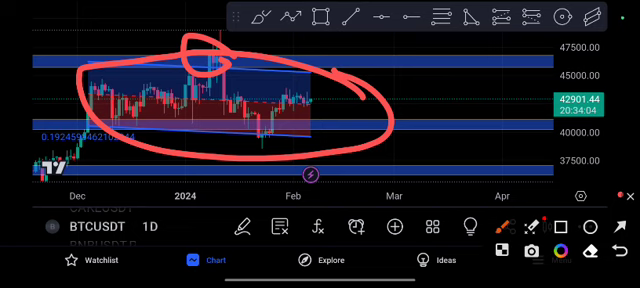
left_click(630, 196)
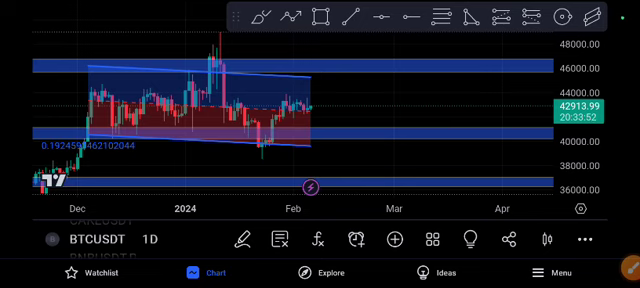
mouse_move(400, 150)
left_mouse_down()
mouse_move(415, 115)
mouse_move(365, 147)
left_mouse_up()
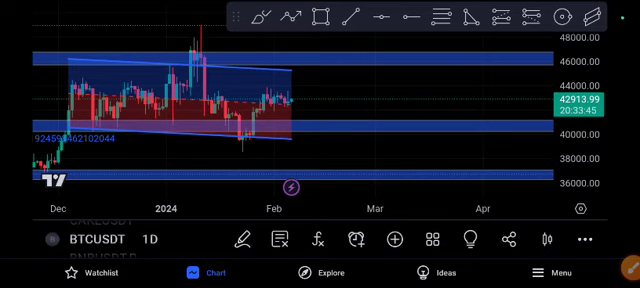
left_click(630, 268)
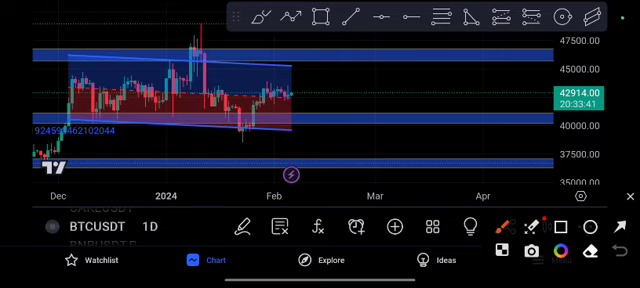
mouse_move(336, 60)
left_mouse_down()
mouse_move(286, 80)
mouse_move(315, 130)
mouse_move(330, 105)
left_mouse_up()
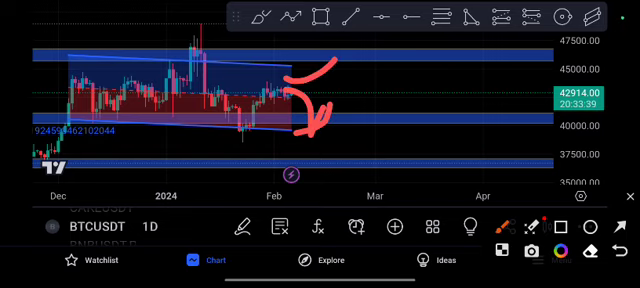
left_click(630, 196)
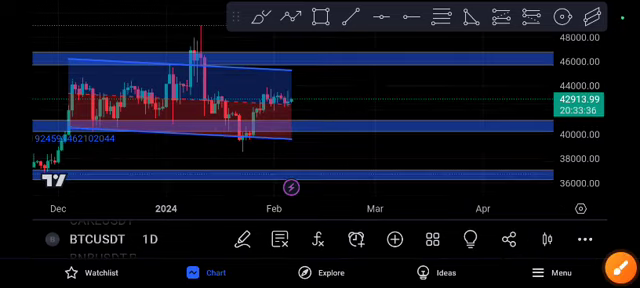
left_click(619, 266)
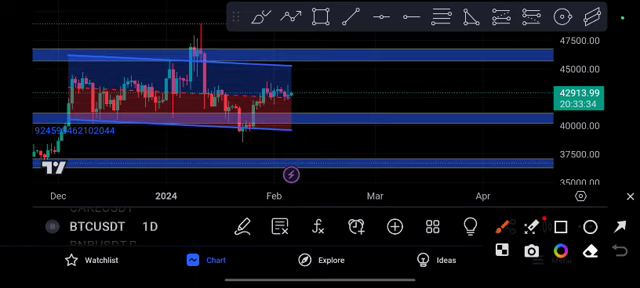
left_click_drag(270, 100, 340, 100)
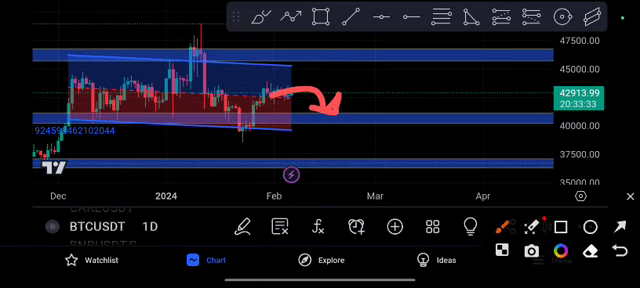
left_click_drag(320, 65, 70, 75)
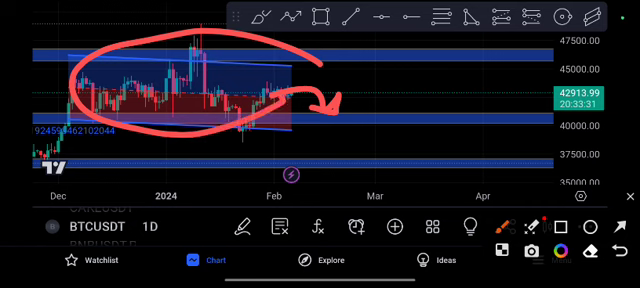
left_click(630, 196)
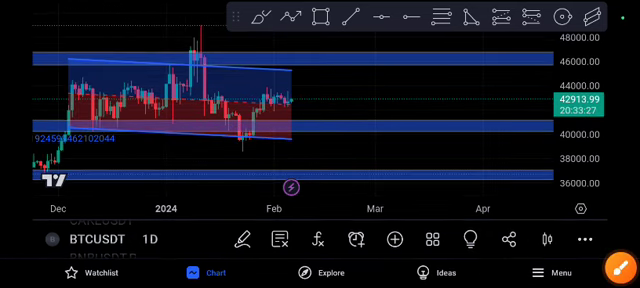
left_click(619, 266)
mouse_move(330, 104)
left_mouse_down()
mouse_move(272, 104)
mouse_move(345, 118)
left_mouse_up()
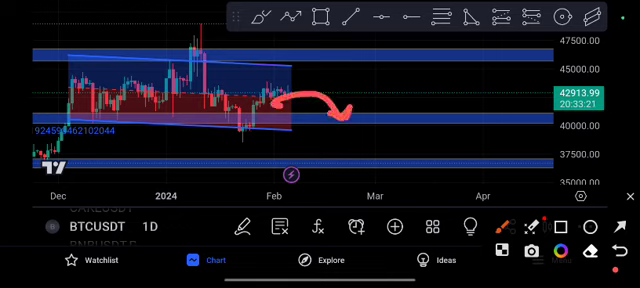
left_click_drag(275, 100, 345, 55)
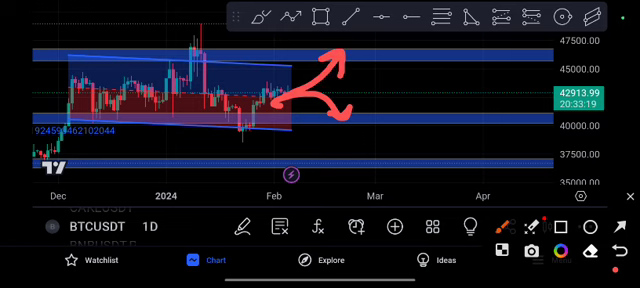
left_click(630, 196)
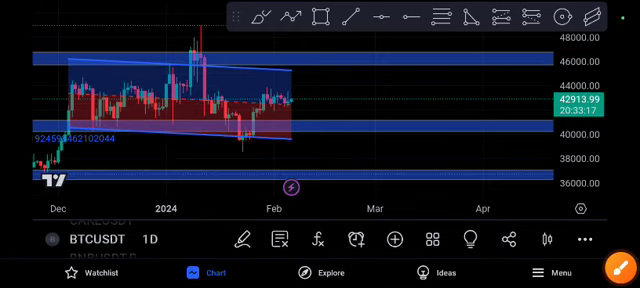